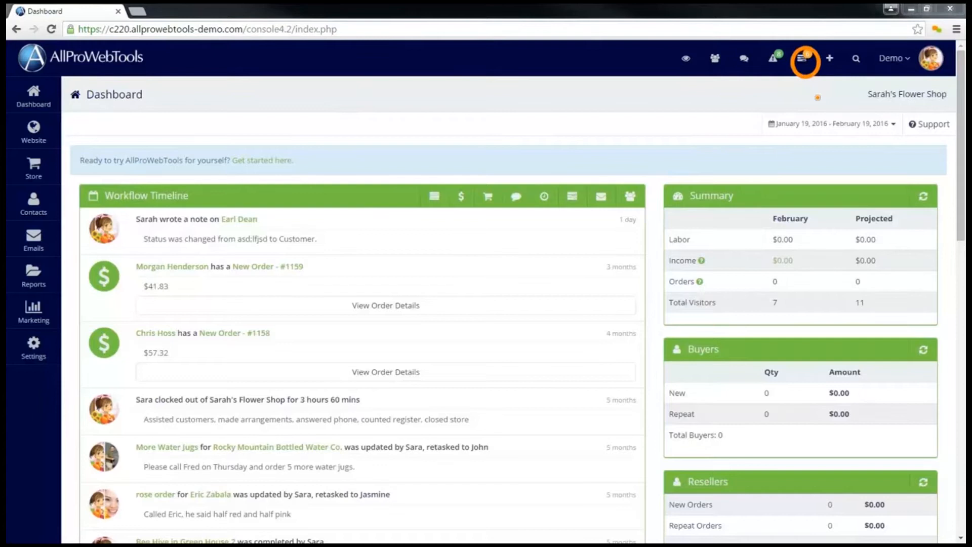
- Open the full task list and examine its Inbox, Recurring and Everything Else sections and the priority labels
{"action": "left_click", "coordinate": [804, 60]}
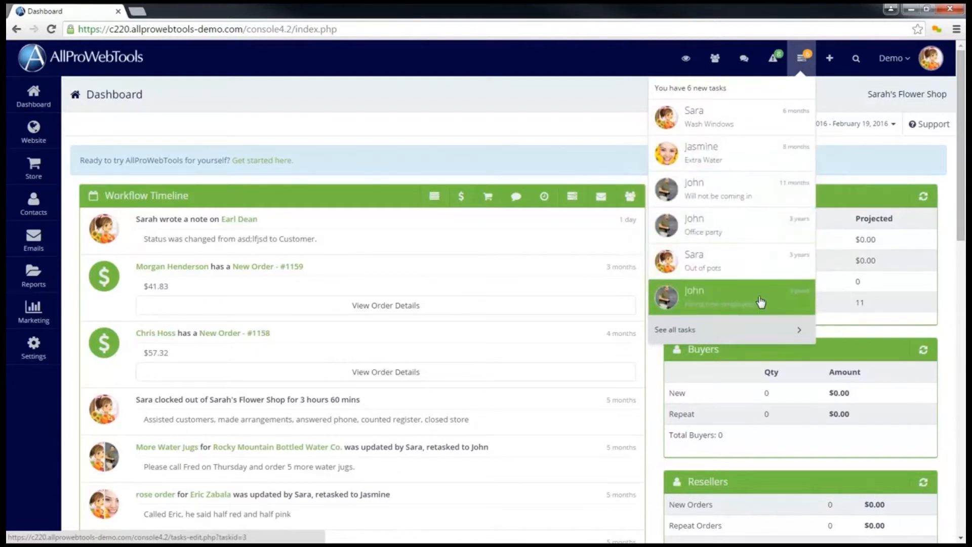
{"action": "left_click", "coordinate": [760, 339]}
{"action": "mouse_move", "coordinate": [110, 219]}
{"action": "left_mouse_down"}
{"action": "mouse_move", "coordinate": [81, 235]}
{"action": "mouse_move", "coordinate": [103, 220]}
{"action": "left_mouse_up"}
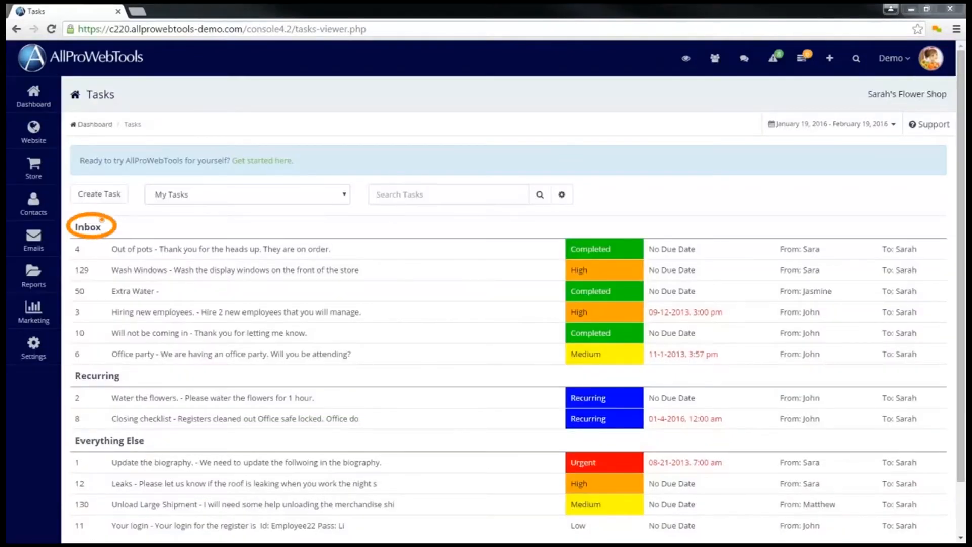
{"action": "mouse_move", "coordinate": [116, 363]}
{"action": "left_mouse_down"}
{"action": "mouse_move", "coordinate": [63, 373]}
{"action": "mouse_move", "coordinate": [127, 381]}
{"action": "mouse_move", "coordinate": [116, 365]}
{"action": "left_mouse_up"}
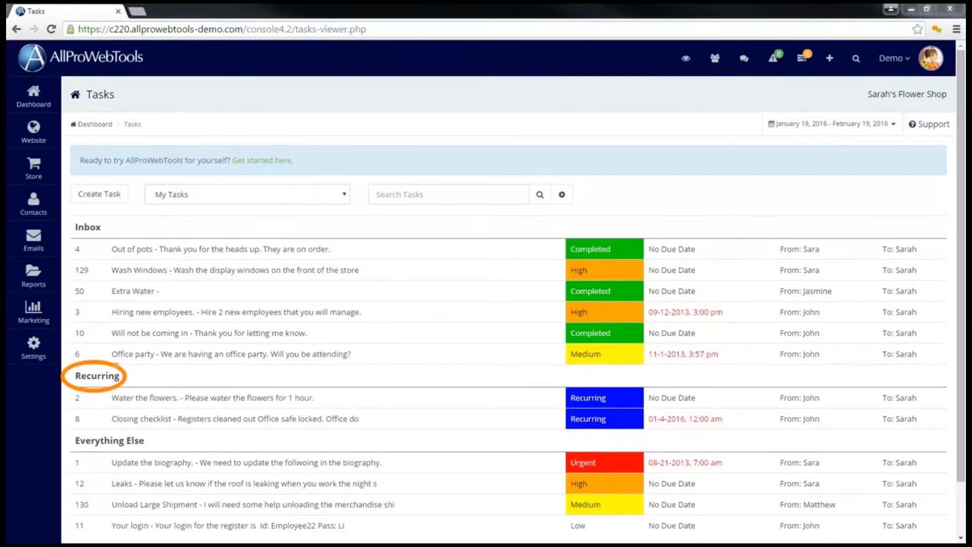
{"action": "mouse_move", "coordinate": [146, 430]}
{"action": "left_mouse_down"}
{"action": "mouse_move", "coordinate": [72, 441]}
{"action": "mouse_move", "coordinate": [154, 447]}
{"action": "mouse_move", "coordinate": [137, 431]}
{"action": "left_mouse_up"}
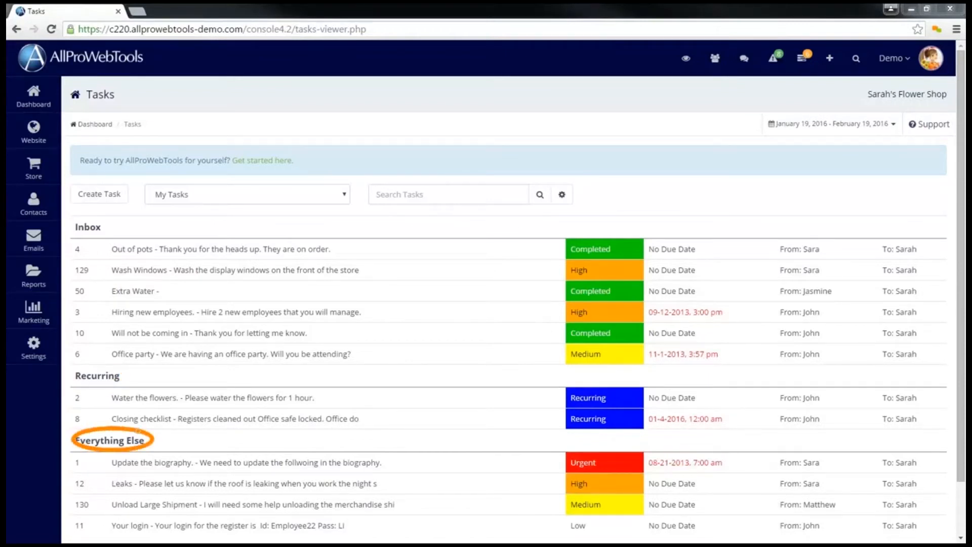
{"action": "mouse_move", "coordinate": [650, 475]}
{"action": "left_mouse_down"}
{"action": "mouse_move", "coordinate": [648, 456]}
{"action": "mouse_move", "coordinate": [544, 478]}
{"action": "mouse_move", "coordinate": [628, 534]}
{"action": "mouse_move", "coordinate": [642, 458]}
{"action": "left_mouse_up"}
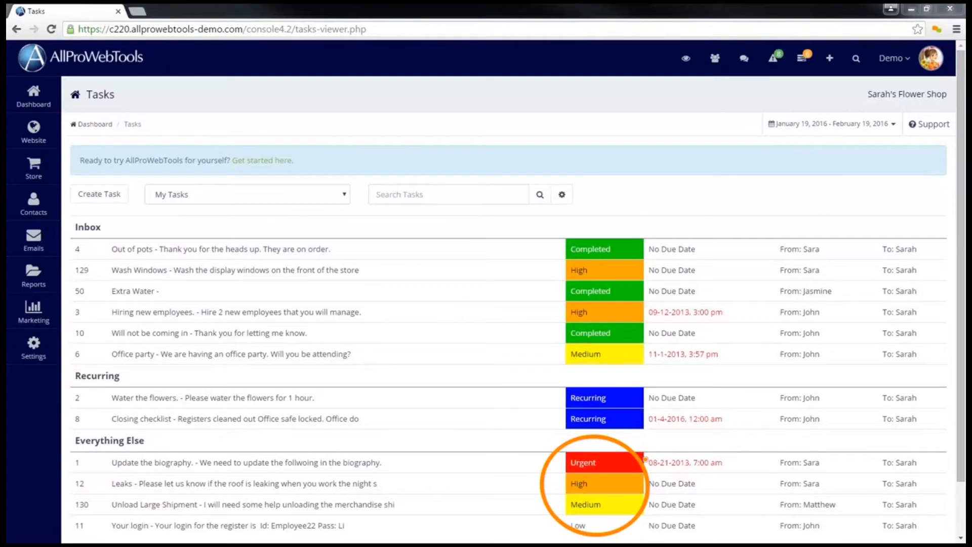
{"action": "key", "text": "Escape"}
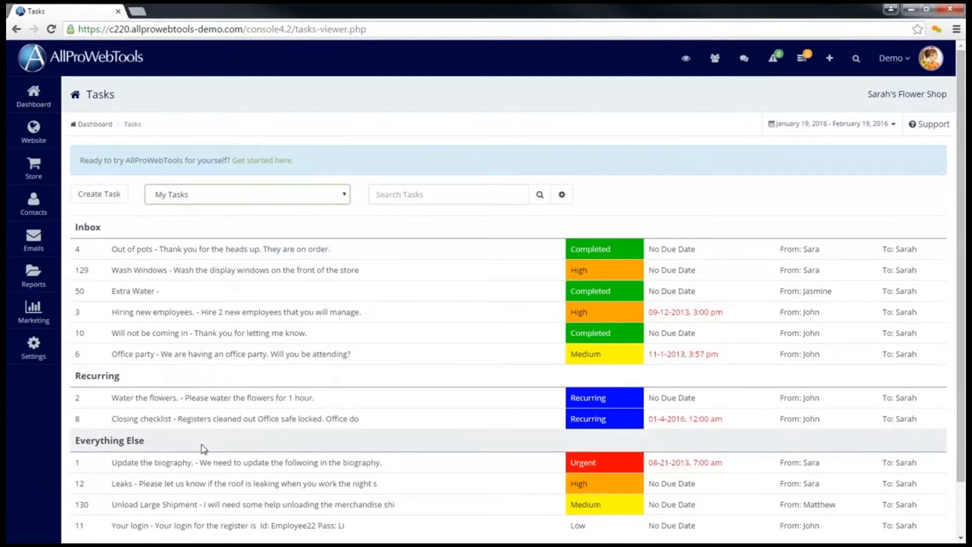
- Review the task view filter choices and the advanced task search criteria without applying any of them
{"action": "left_click", "coordinate": [310, 201]}
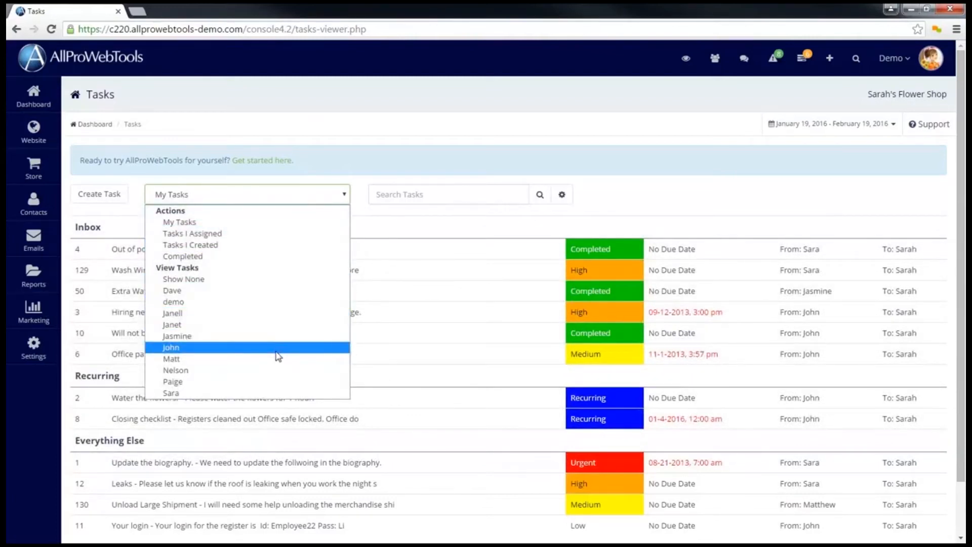
{"action": "left_click", "coordinate": [356, 210]}
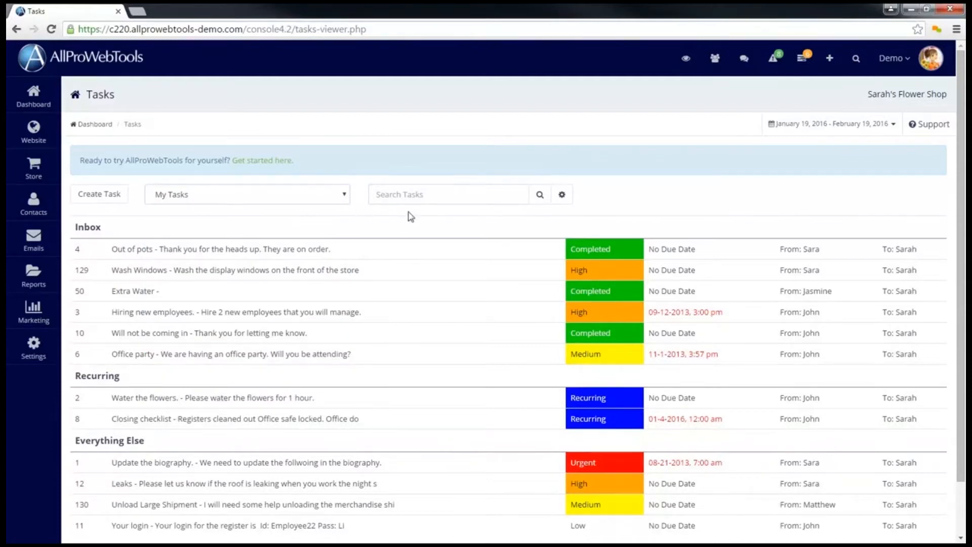
{"action": "left_click", "coordinate": [456, 199]}
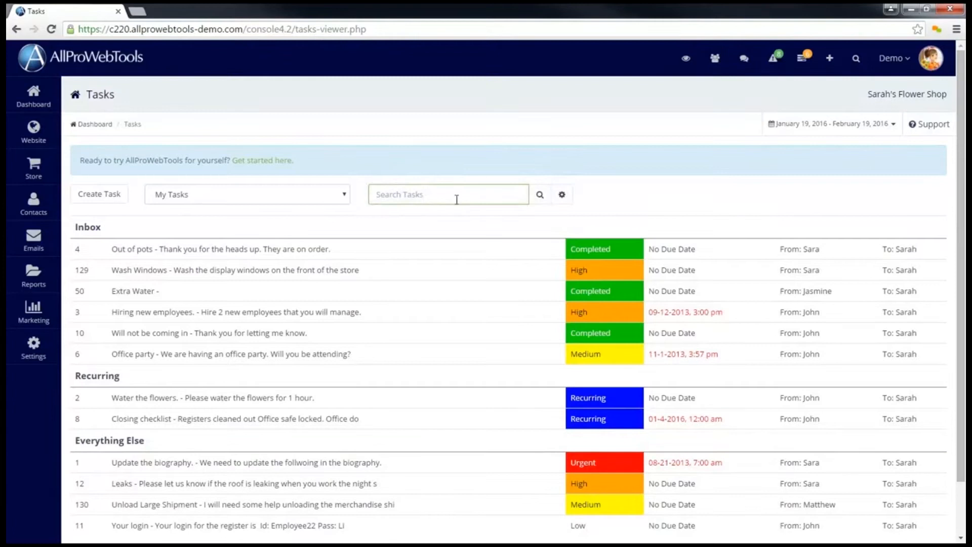
{"action": "left_click", "coordinate": [561, 196]}
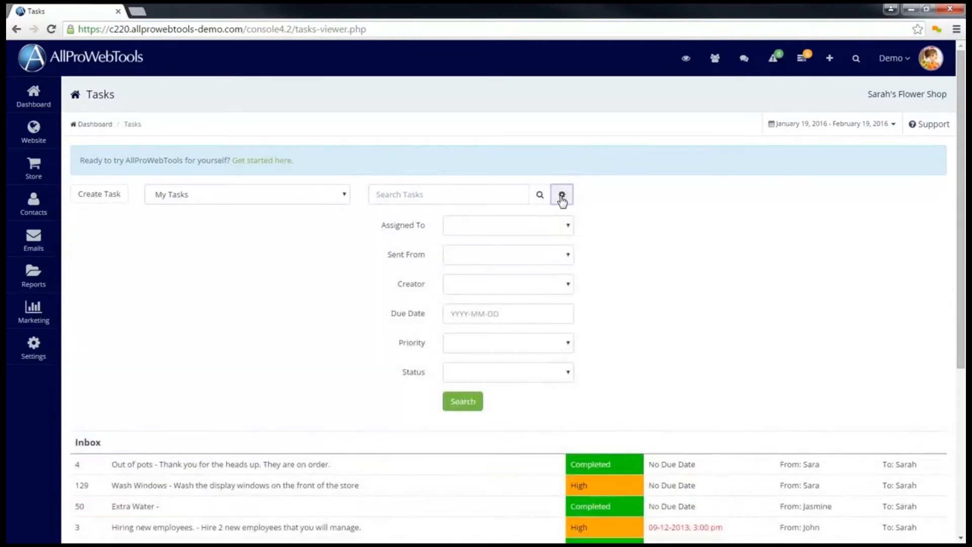
{"action": "left_click", "coordinate": [562, 198]}
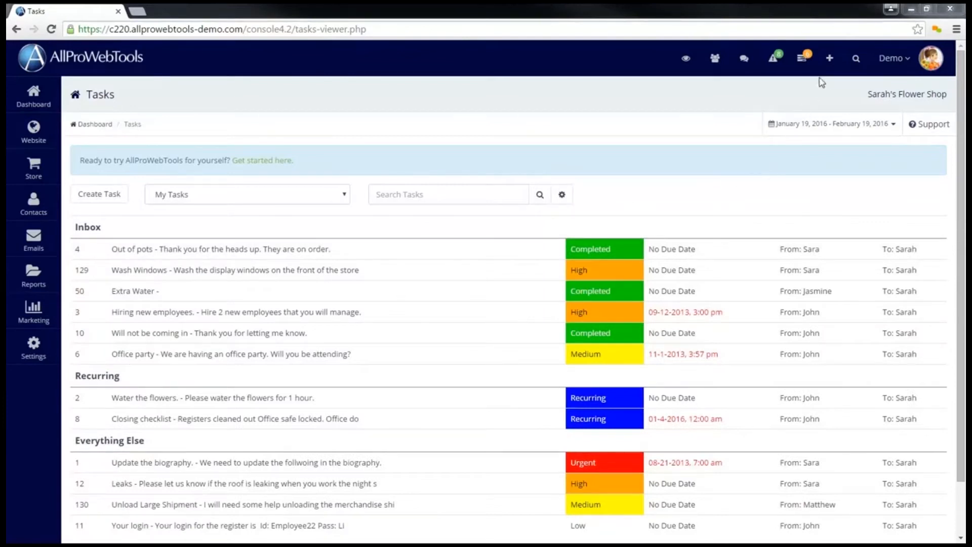
- Start a new task and select demo and the three employees listed directly below it as assignees
{"action": "left_click", "coordinate": [830, 59]}
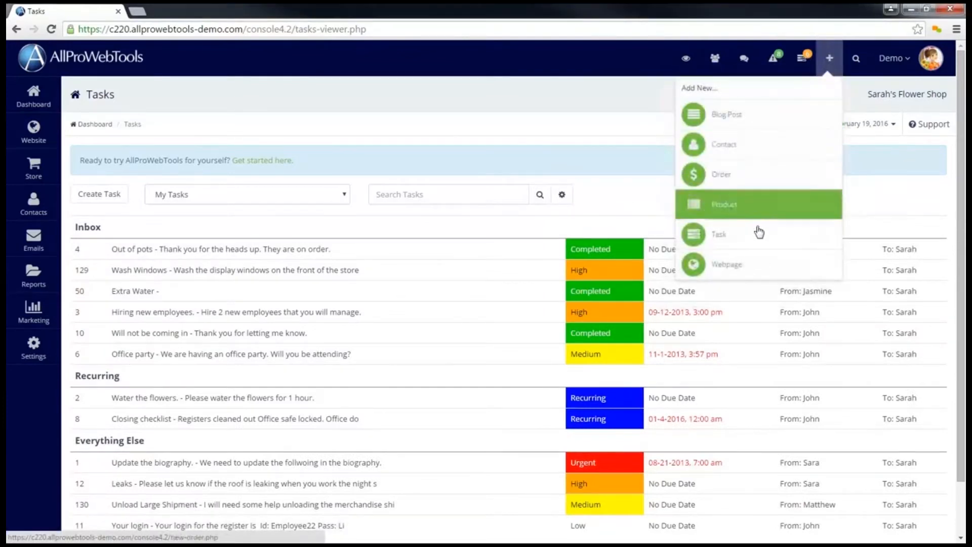
{"action": "left_click", "coordinate": [757, 231]}
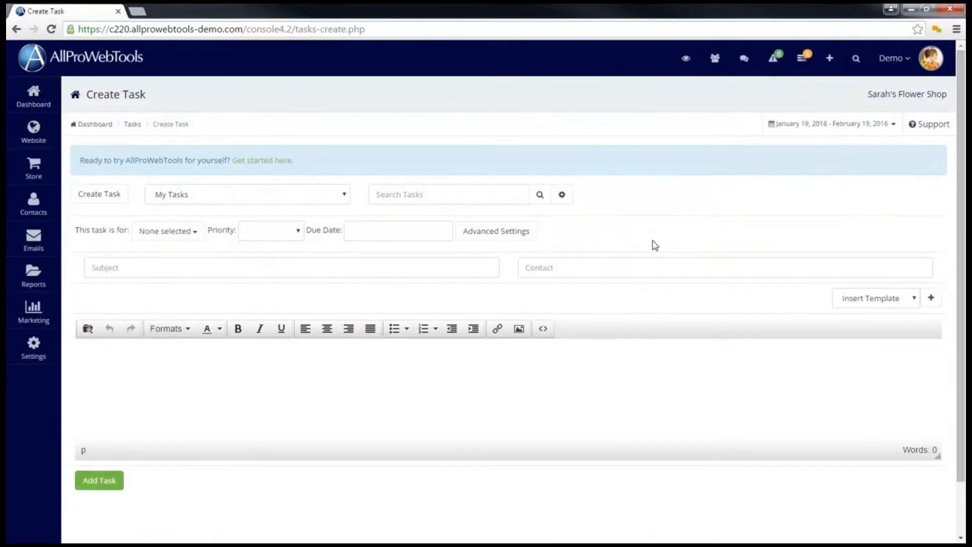
{"action": "left_click", "coordinate": [186, 233]}
{"action": "left_click", "coordinate": [169, 295]}
{"action": "left_click", "coordinate": [164, 311]}
{"action": "left_click", "coordinate": [161, 327]}
{"action": "left_click", "coordinate": [163, 347]}
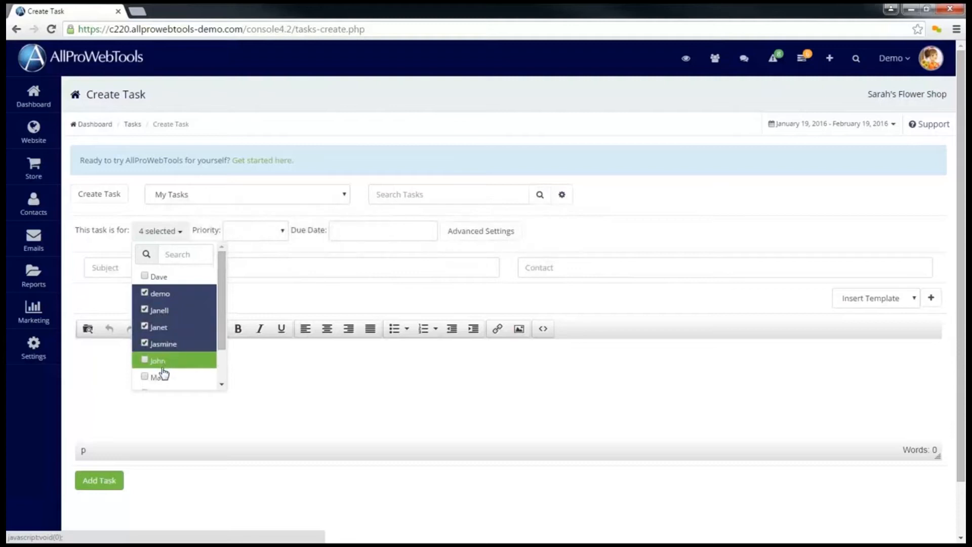
- Reduce the task's assignees to only the employee listed directly below demo
{"action": "left_click", "coordinate": [165, 346]}
{"action": "left_click", "coordinate": [163, 328]}
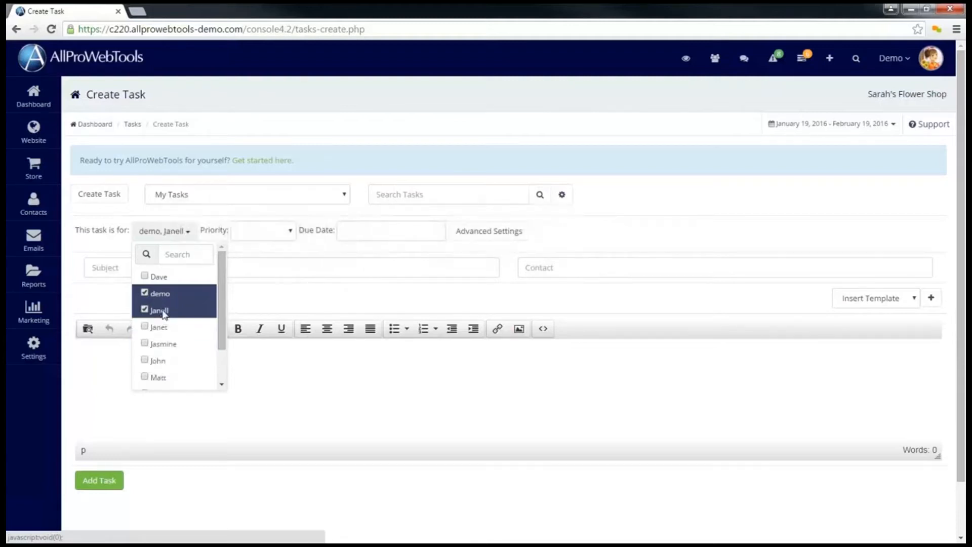
{"action": "left_click", "coordinate": [164, 312]}
{"action": "left_click", "coordinate": [165, 311]}
{"action": "left_click", "coordinate": [160, 294]}
{"action": "left_click", "coordinate": [164, 233]}
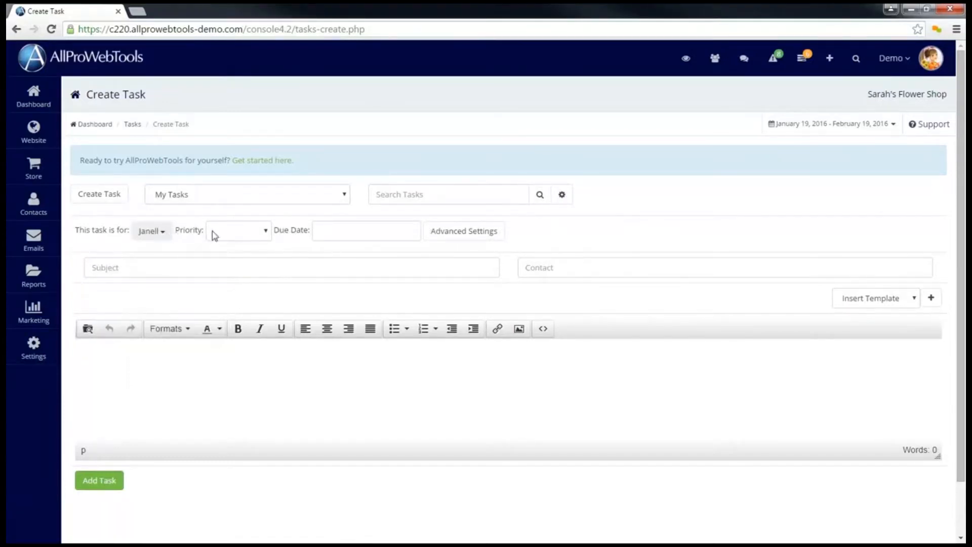
- Set the task's priority to Recurring with a recurrence of every 4 days, leaving the due date empty
{"action": "left_click", "coordinate": [248, 236]}
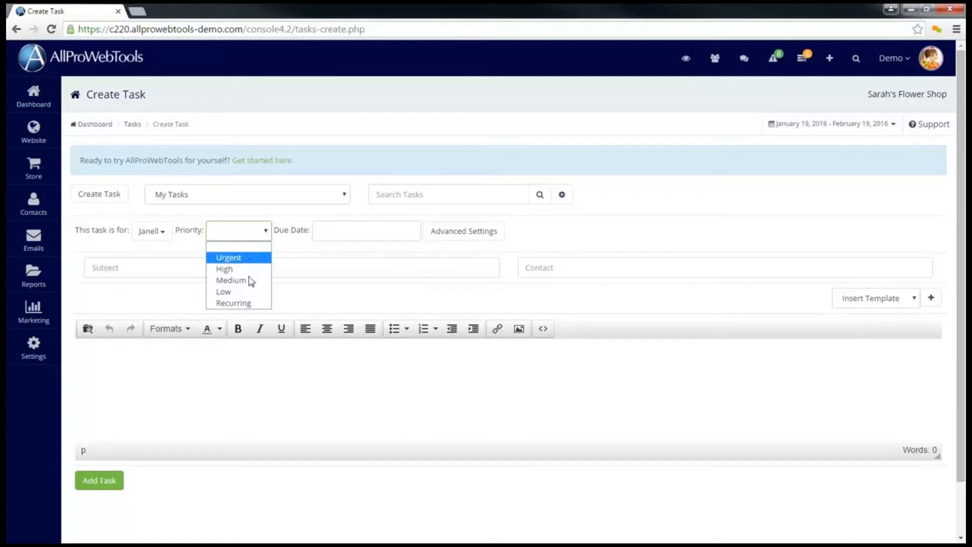
{"action": "left_click", "coordinate": [246, 304]}
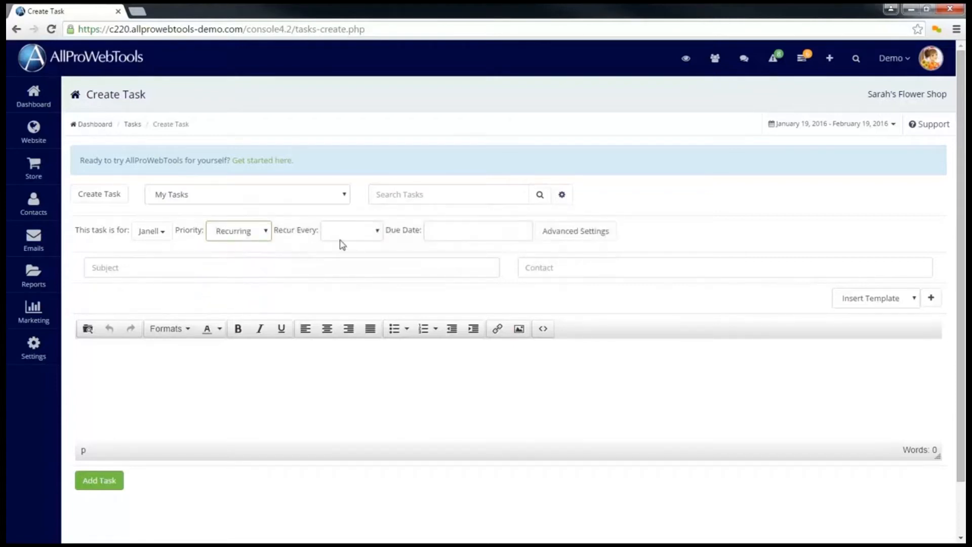
{"action": "left_click", "coordinate": [358, 238]}
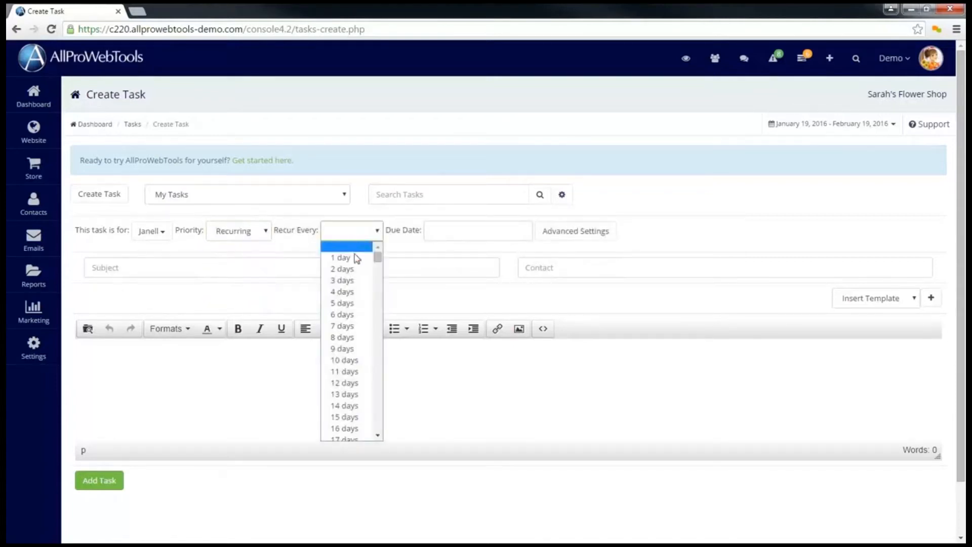
{"action": "left_click", "coordinate": [351, 296]}
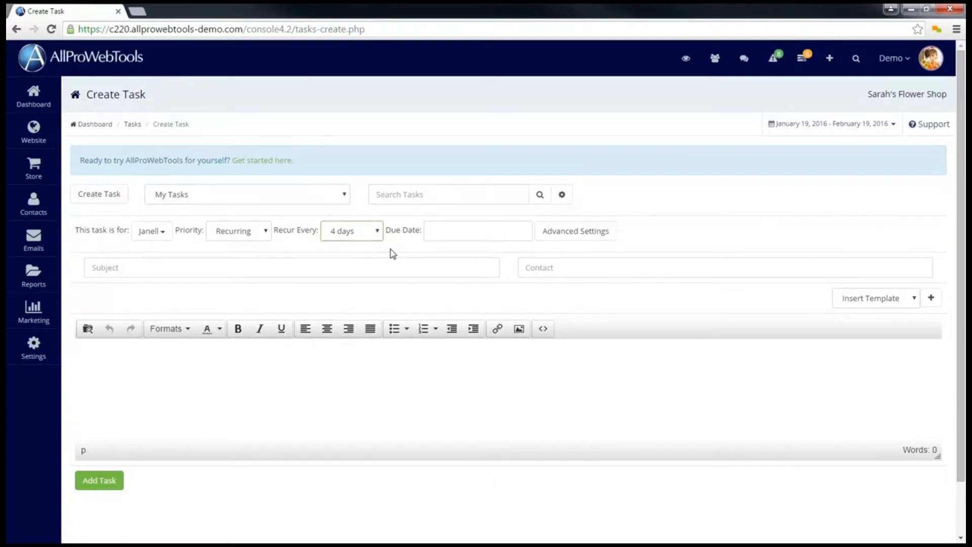
{"action": "left_click", "coordinate": [467, 234]}
{"action": "left_click", "coordinate": [644, 228]}
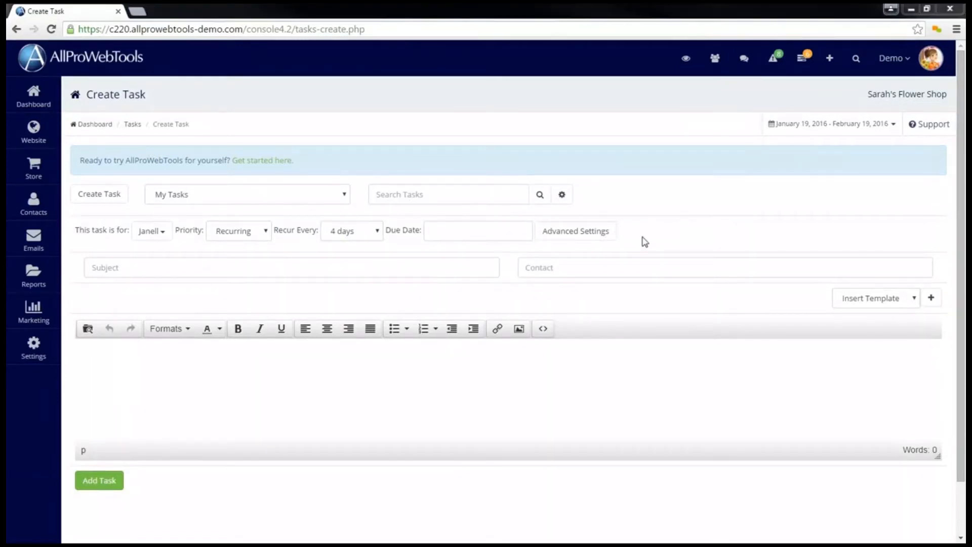
- Set the task's time limit to 2 hours in the advanced settings and collapse them again
{"action": "left_click", "coordinate": [599, 238]}
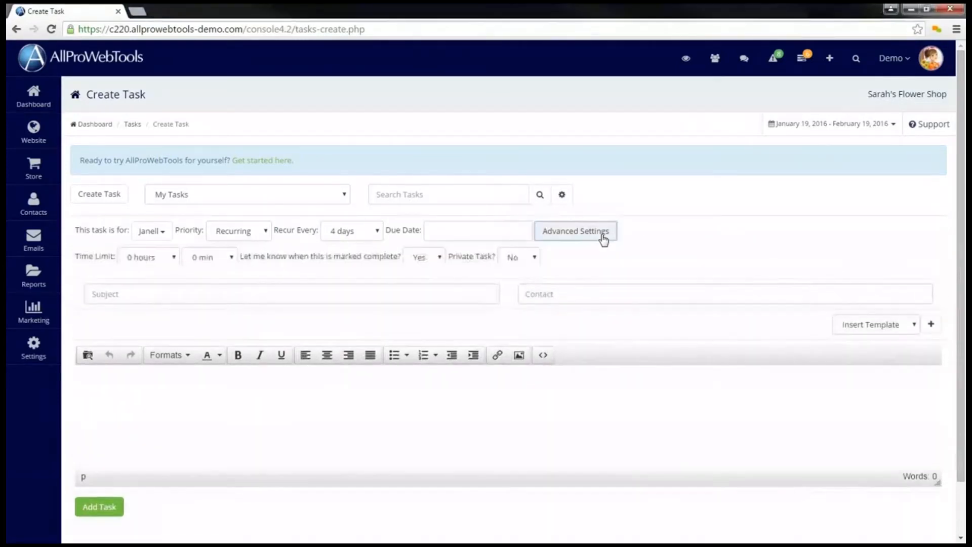
{"action": "left_click", "coordinate": [148, 257]}
{"action": "left_click", "coordinate": [182, 297]}
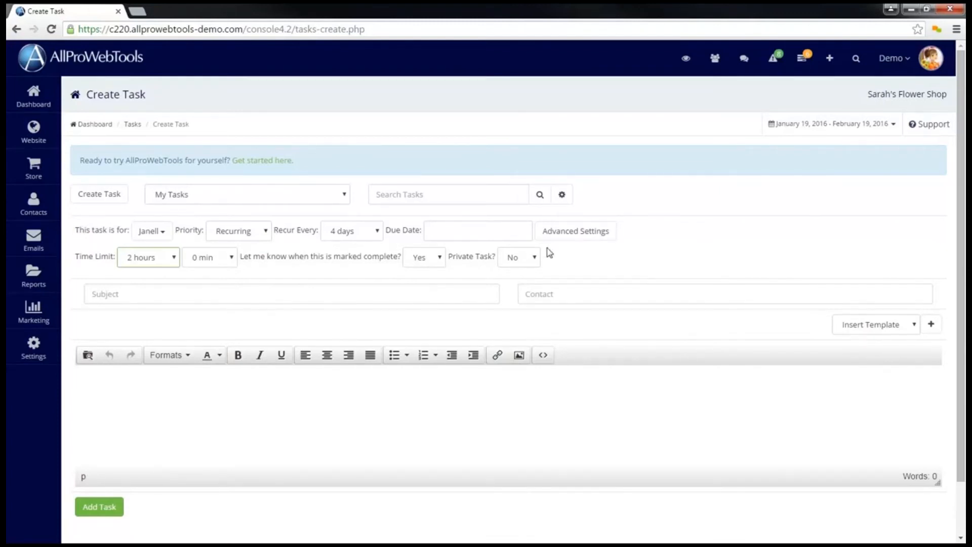
{"action": "left_click", "coordinate": [556, 233]}
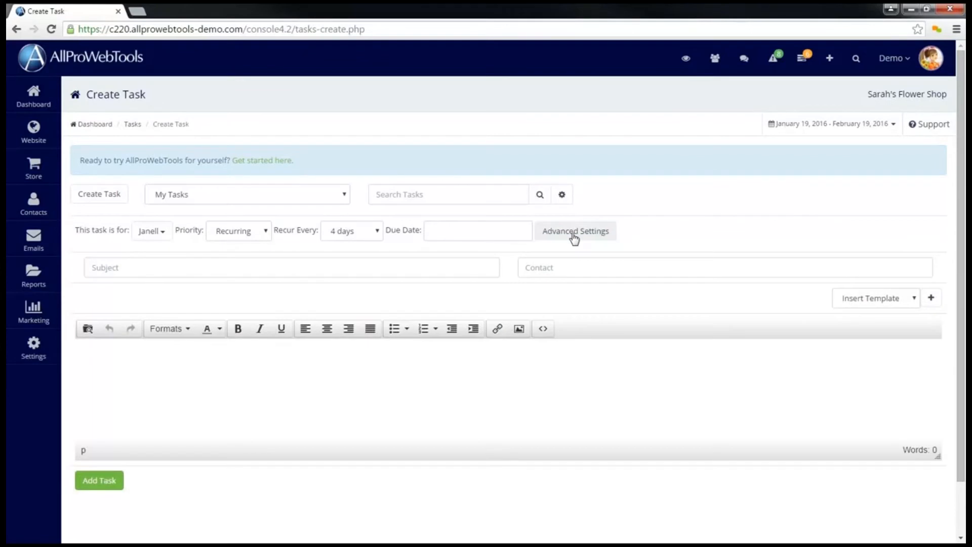
- Enter "Trim the Hedges" as the subject of the task
{"action": "left_click", "coordinate": [435, 268]}
{"action": "type", "text": "Trim "}
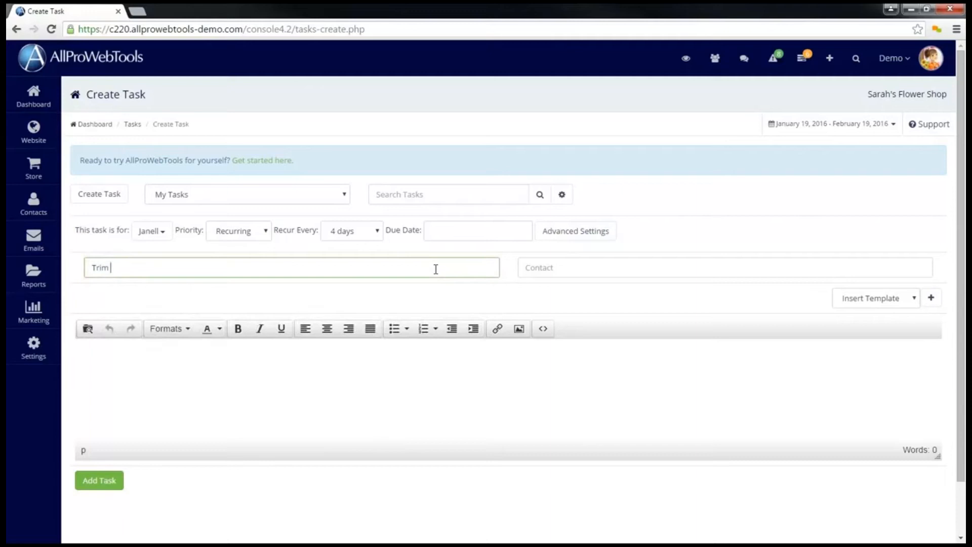
{"action": "type", "text": "the Hedges"}
- Link the customer's contact and add the description "Make sure the hedges look nice with square corners and that they don't grow over 4 feet tall."
{"action": "left_click", "coordinate": [554, 272]}
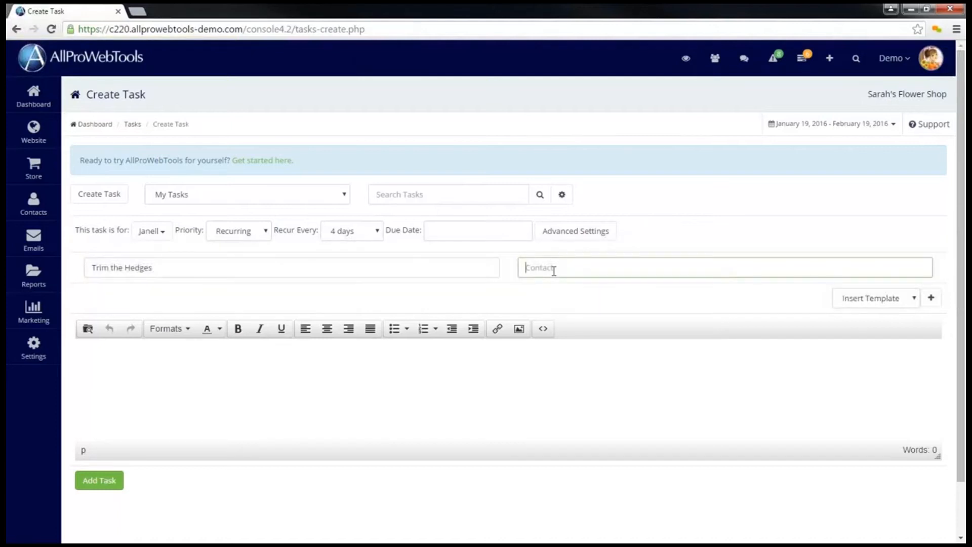
{"action": "type", "text": "eric"}
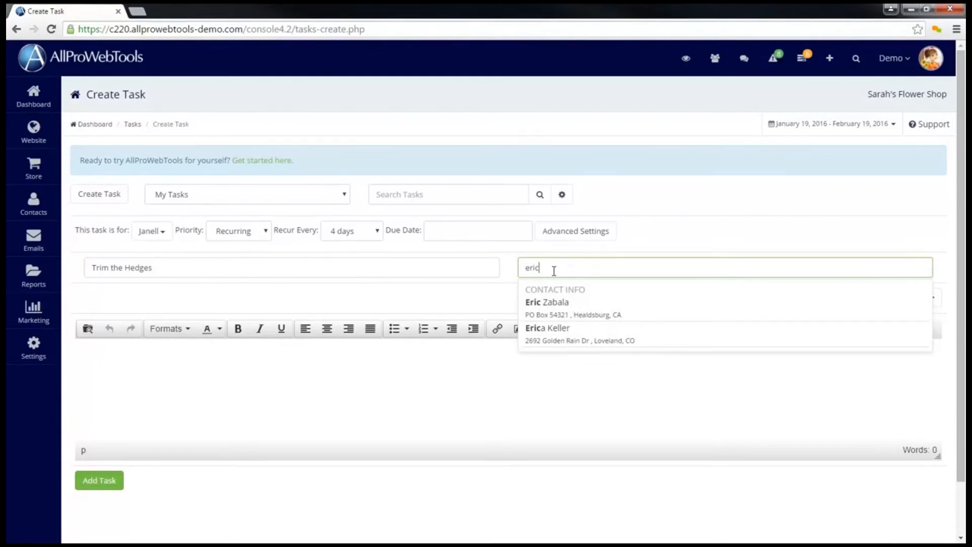
{"action": "left_click", "coordinate": [577, 331]}
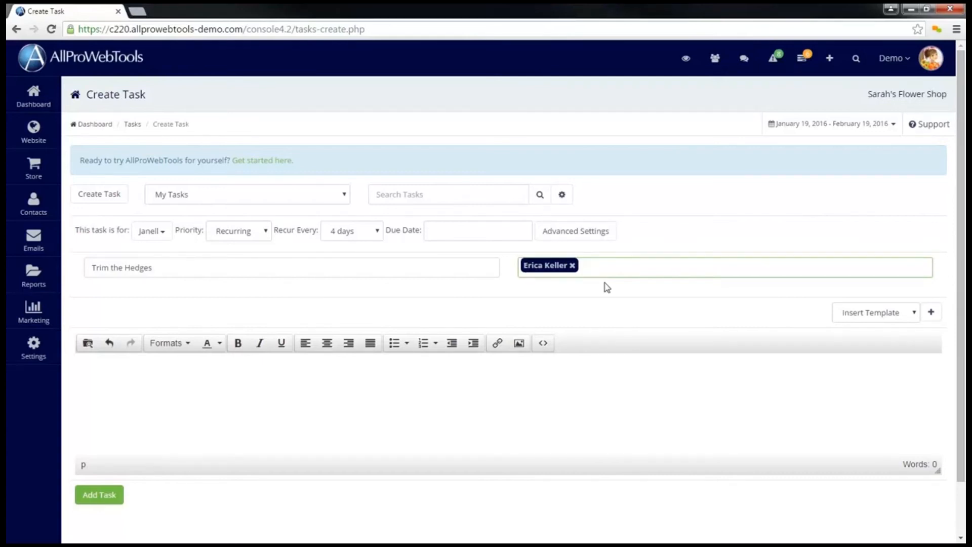
{"action": "left_click", "coordinate": [336, 401]}
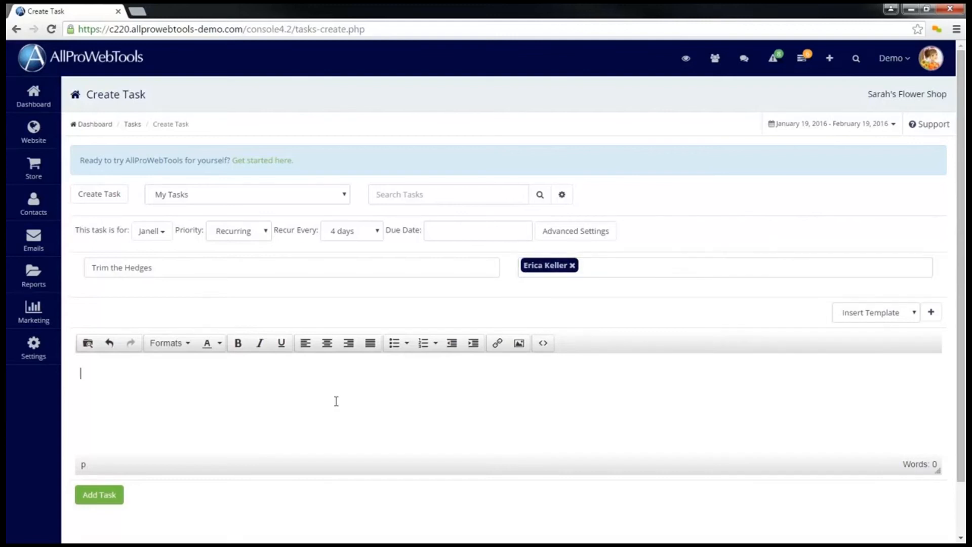
{"action": "type", "text": "Make sure the hedges look nice with square corners and that they don't grow over 4 feet tall."}
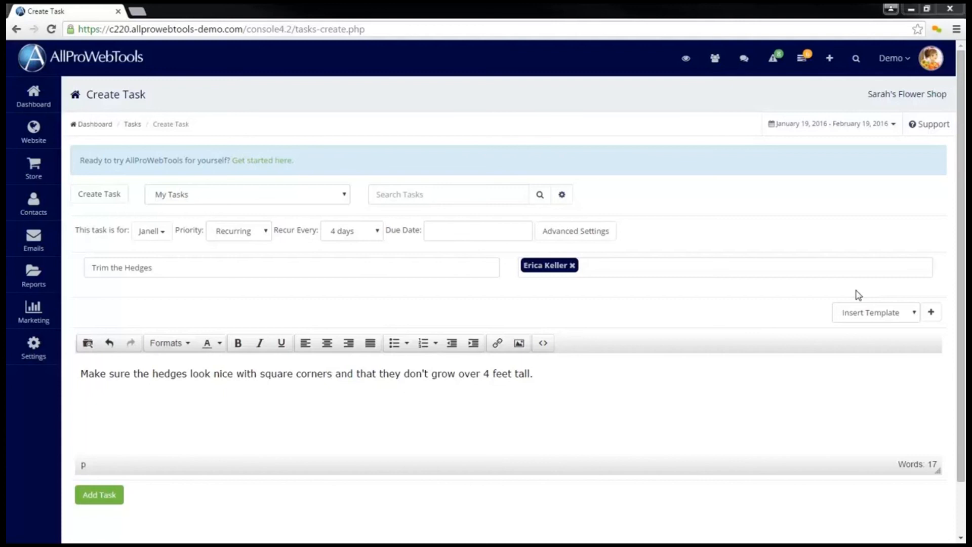
- Start a new task template and name it "Closing Procedure"
{"action": "left_click", "coordinate": [930, 312]}
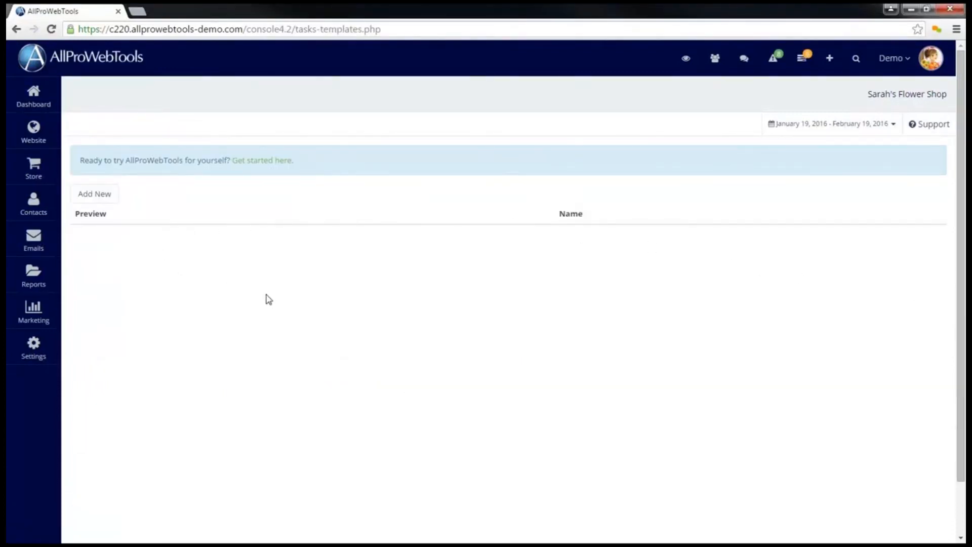
{"action": "left_click", "coordinate": [114, 203]}
{"action": "left_click", "coordinate": [347, 126]}
{"action": "type", "text": "Closing Procedure"}
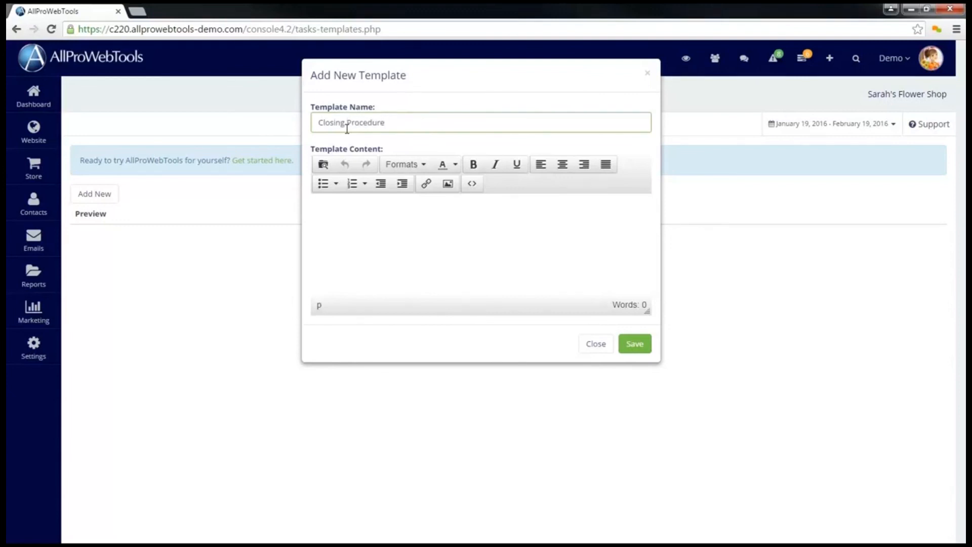
- Fill the template with the checklist Lock the register, Shut off the hoses, Turn out the lights, Lock BOTH front and back doors, and save it
{"action": "left_click", "coordinate": [349, 215]}
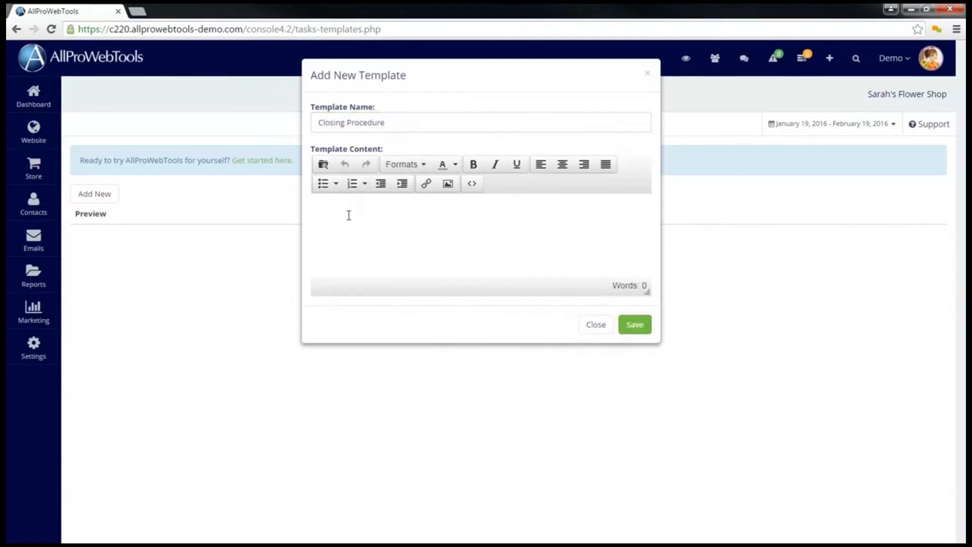
{"action": "type", "text": "Make sure to do the following before you leave today. Lock the register Shut off the hoses Turn out the lights Lock BOTH front and back doors"}
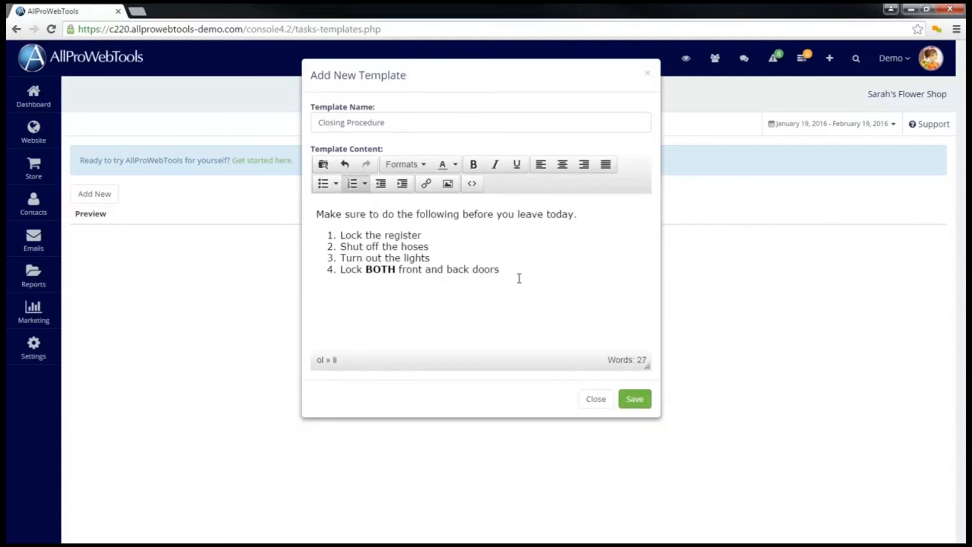
{"action": "left_click", "coordinate": [635, 399]}
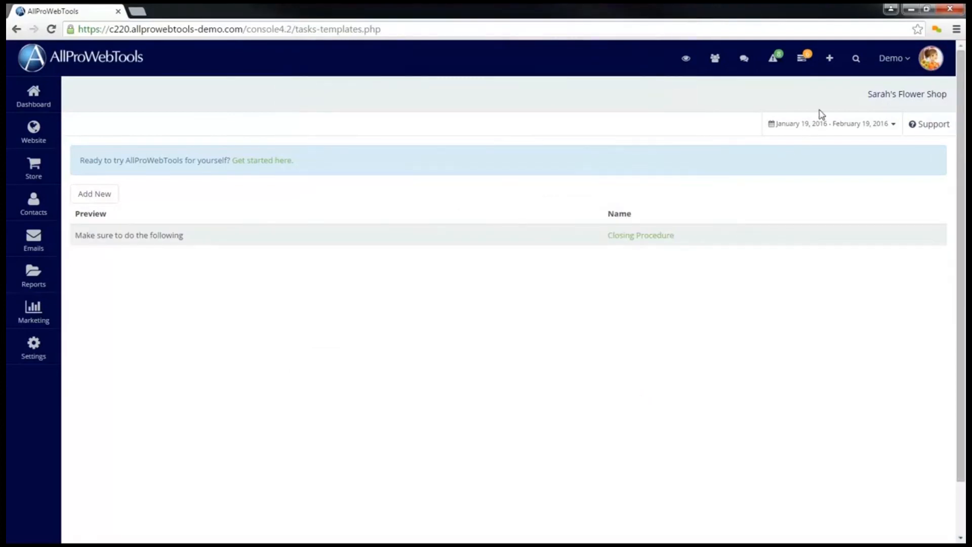
- Start another new task and insert the Closing Procedure template into its description
{"action": "left_click", "coordinate": [829, 58]}
{"action": "left_click", "coordinate": [852, 300]}
{"action": "left_click", "coordinate": [855, 330]}
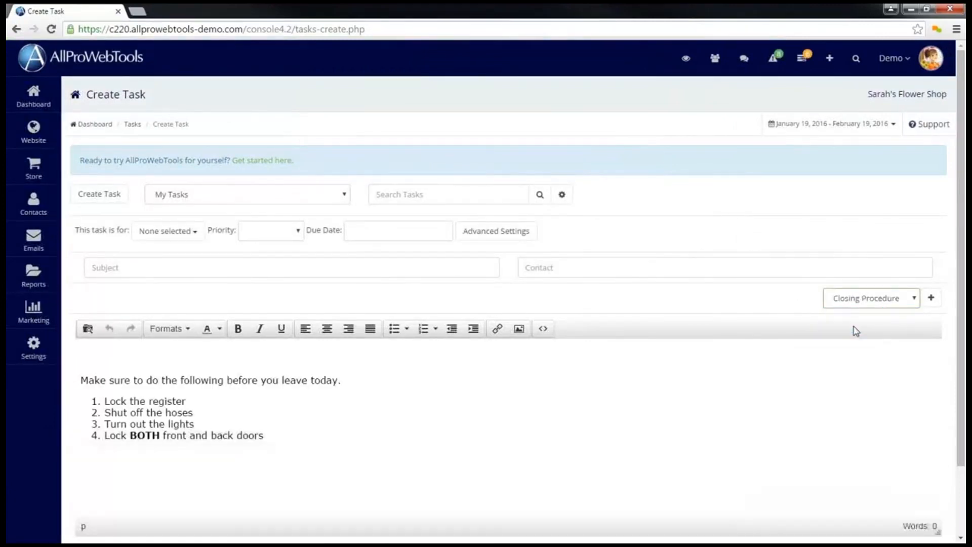